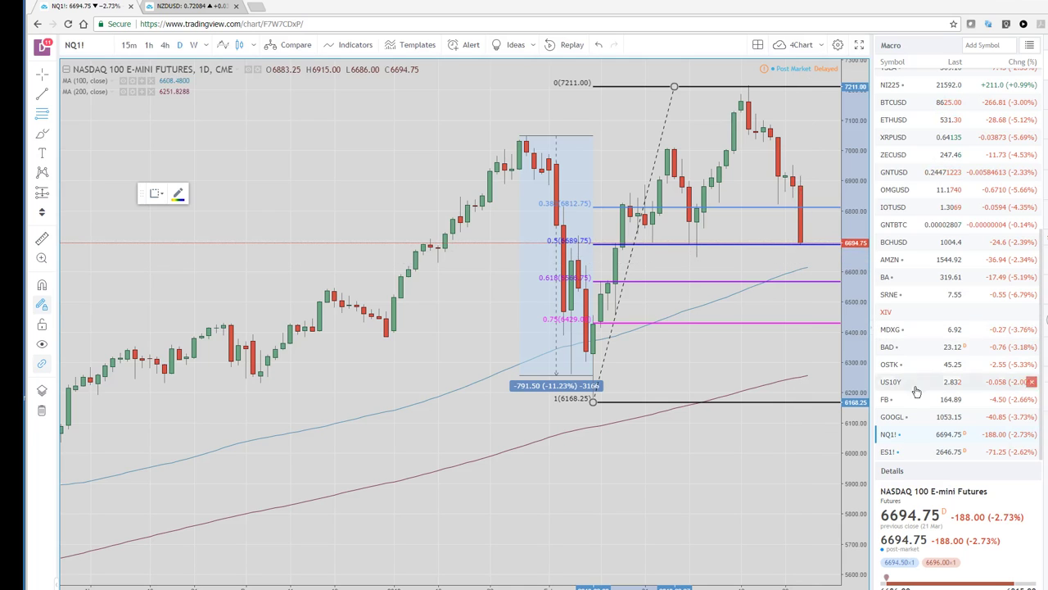
Step: Load the S&P 500 E-mini futures (ES1!) daily chart from the Macro watchlist
left_click(891, 454)
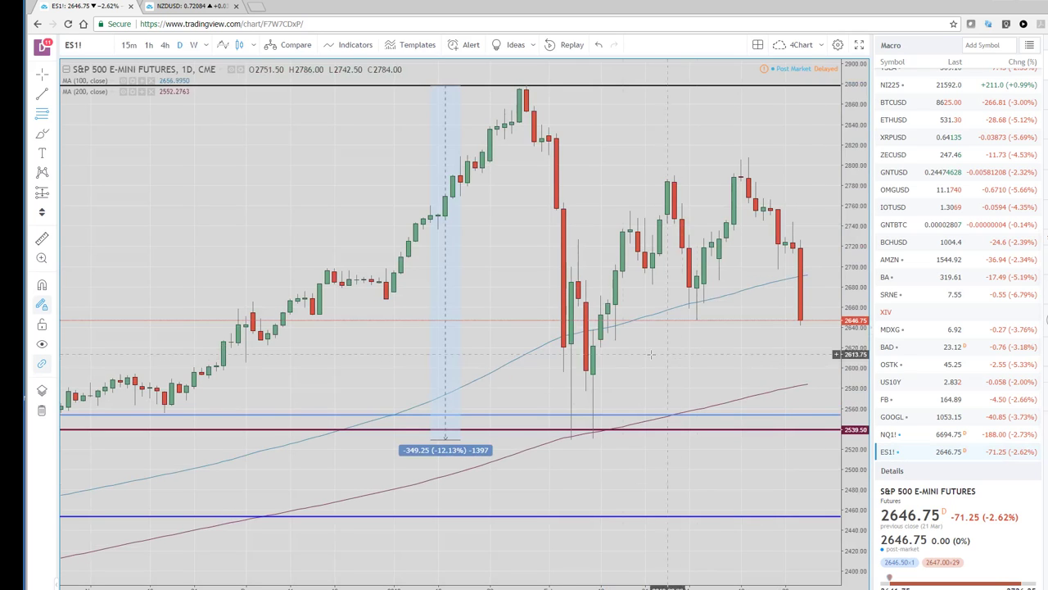
Step: Draw a Fib Retracement on ES1! from the 2530.25 low up to the 2808 level
left_click(47, 121)
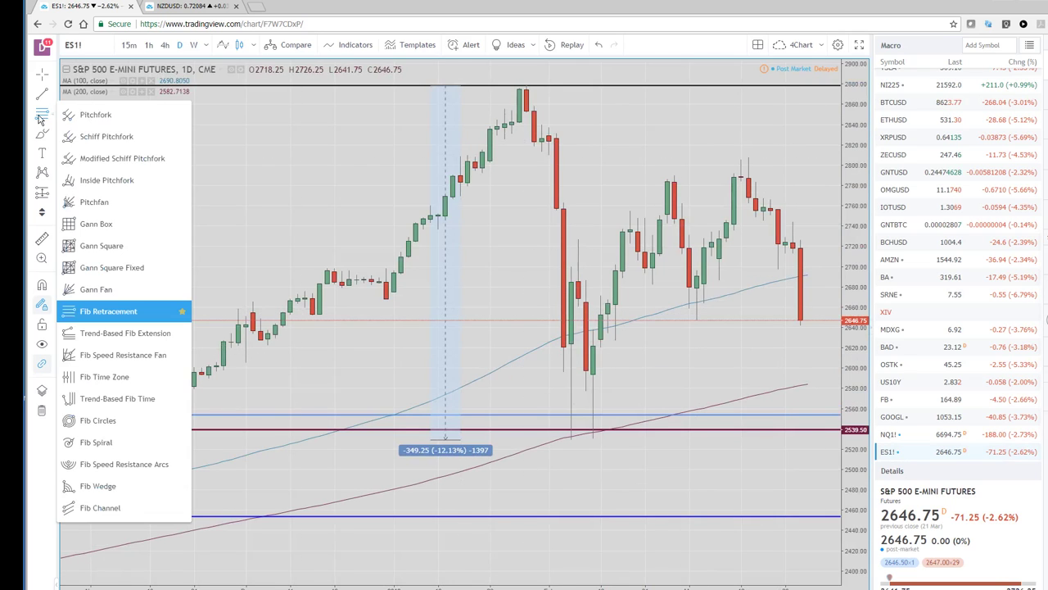
left_click(98, 314)
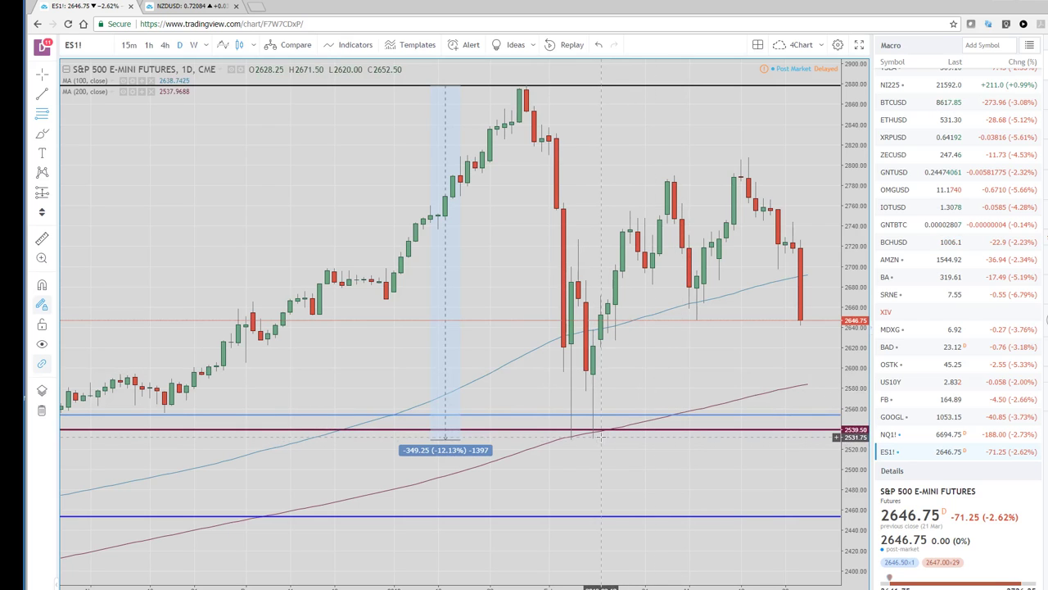
left_click(571, 438)
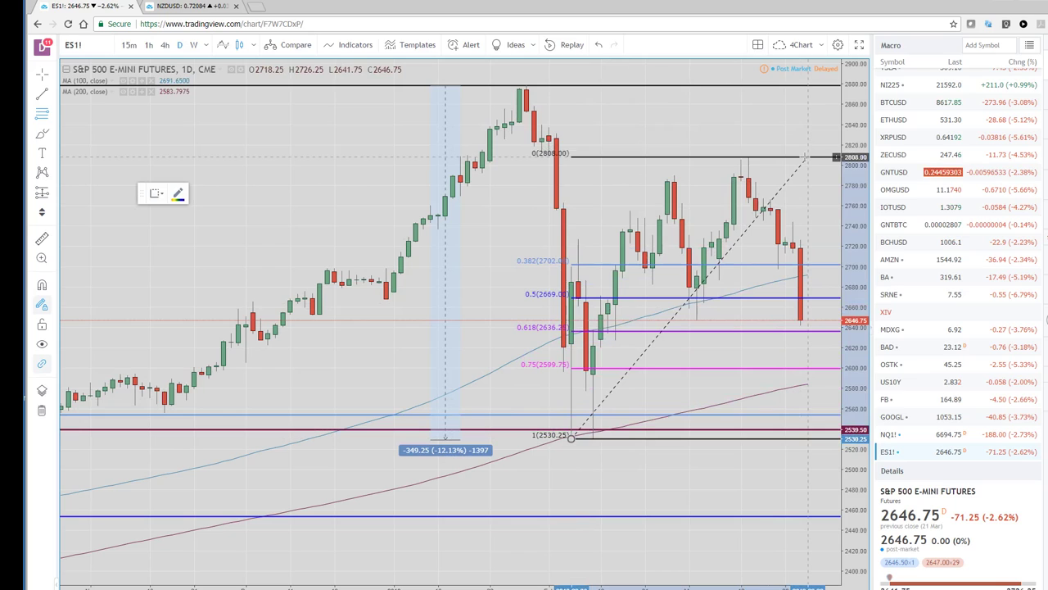
left_click(807, 156)
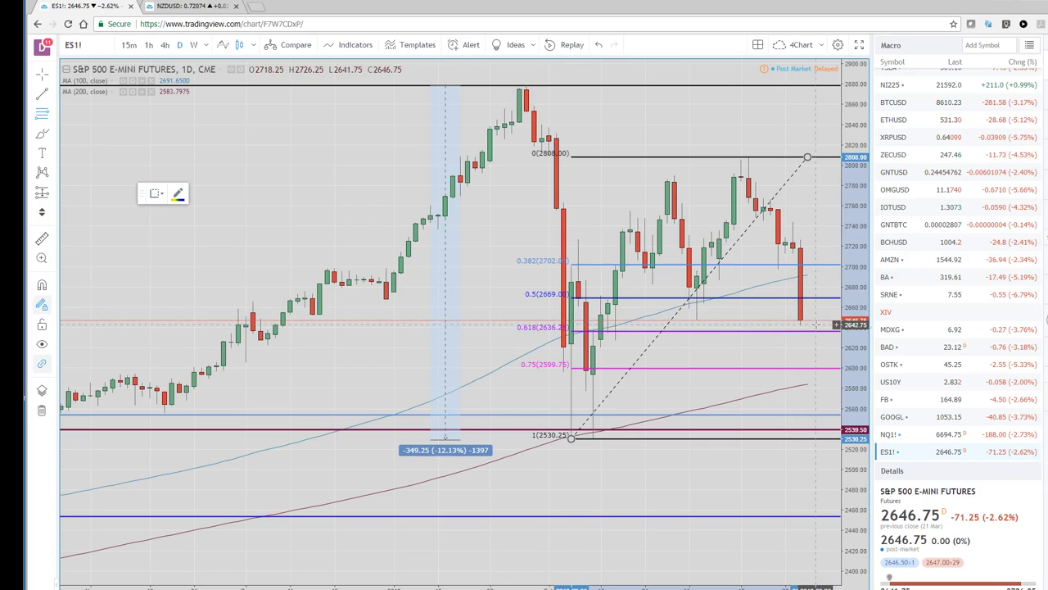
Step: Scroll up the Macro watchlist and load the Nikkei 225 futures (NY1!) chart
scroll(917, 246, "up", 2)
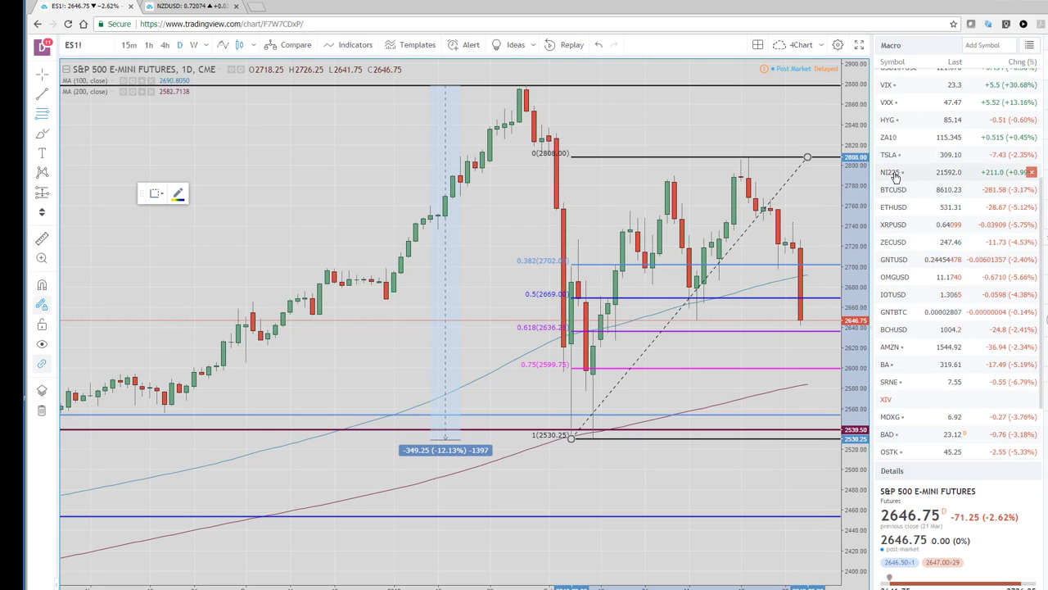
scroll(896, 177, "up", 4)
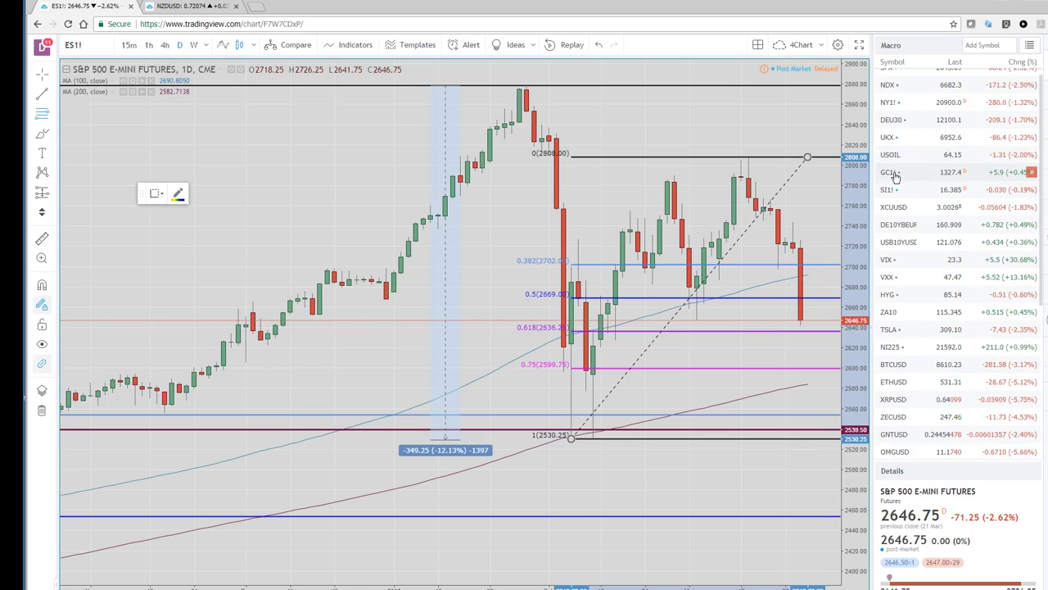
left_click(891, 114)
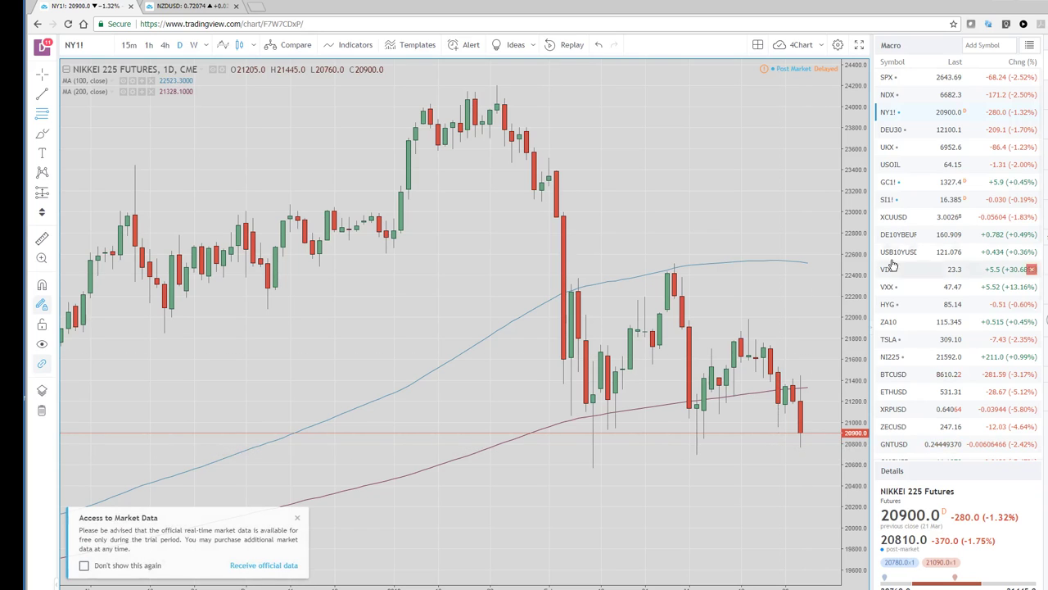
Step: Switch the watchlist to Currencies and load the USDJPY chart
left_click(1031, 49)
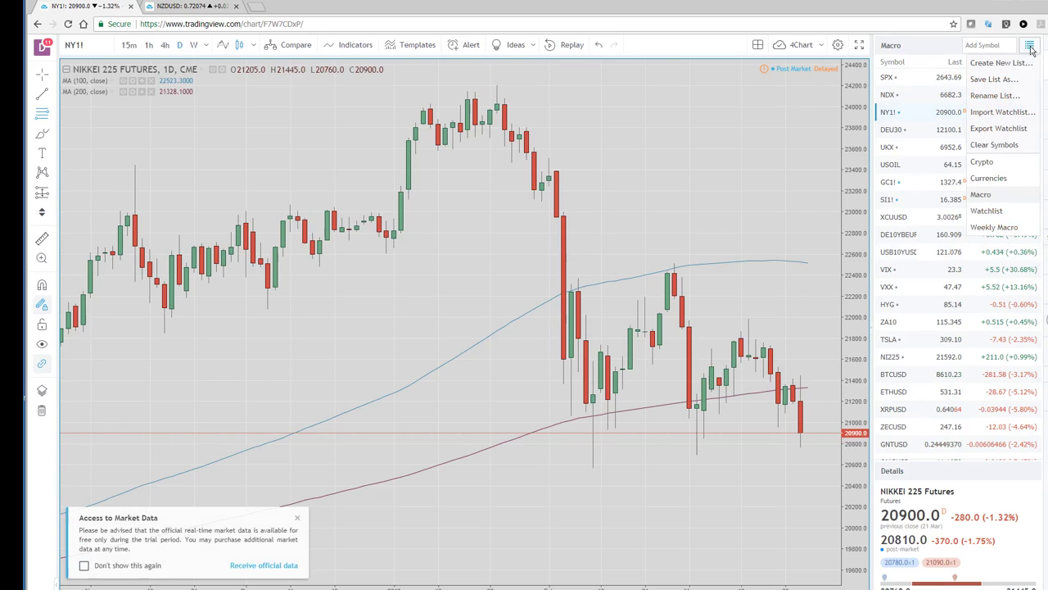
left_click(989, 181)
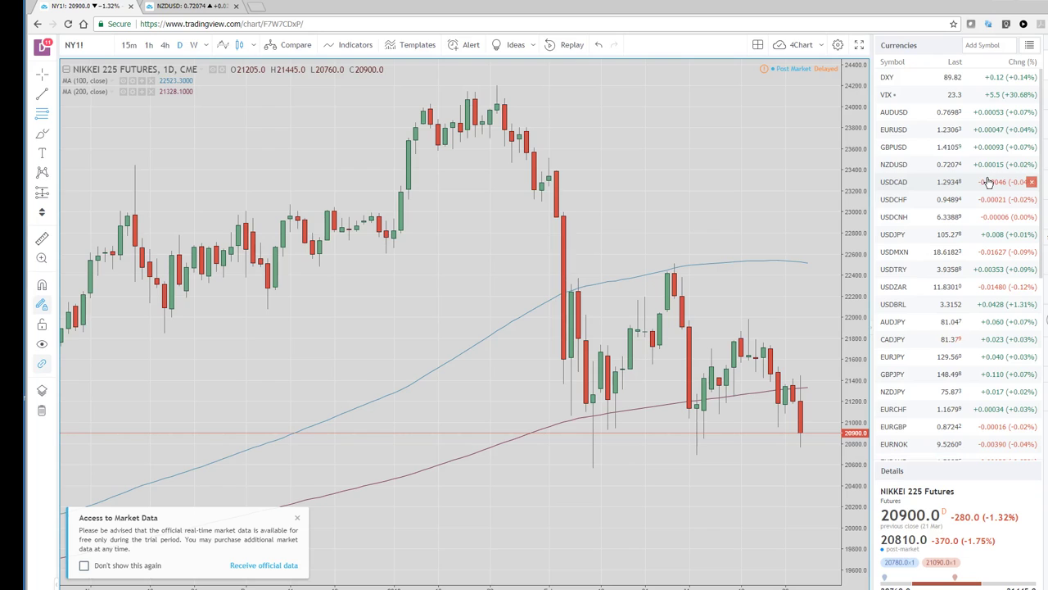
left_click(893, 237)
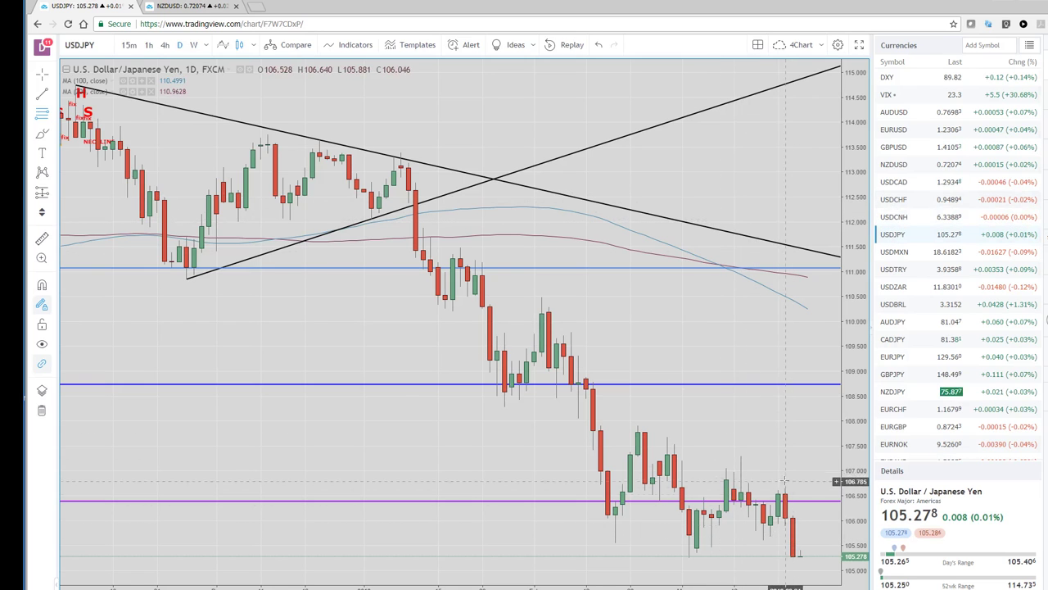
Step: Zoom out and restore the four-chart USDJPY layout (60, 240, daily, weekly)
scroll(783, 475, "down", 2)
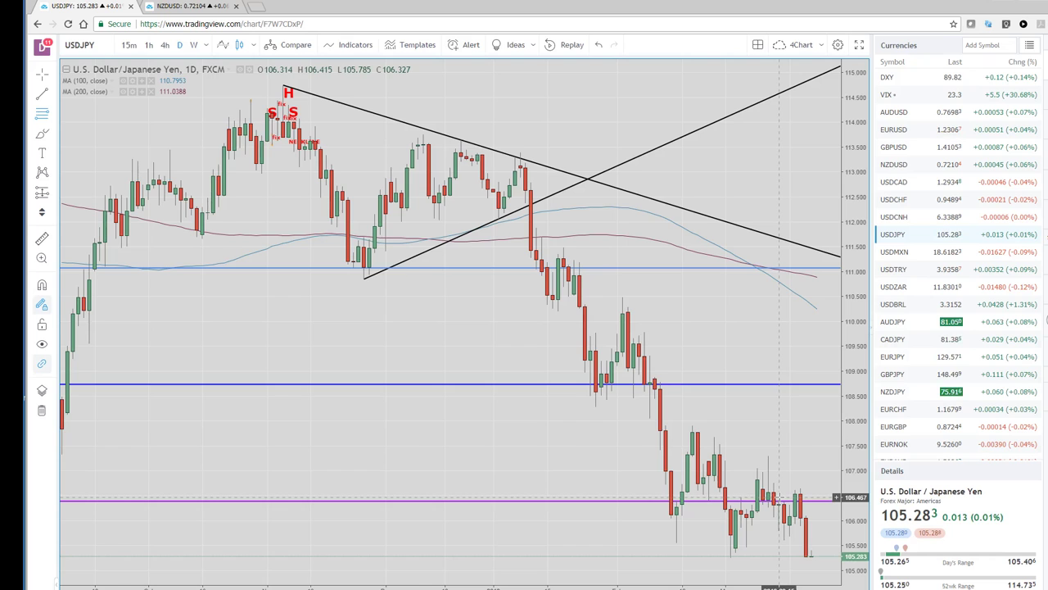
scroll(779, 498, "down", 3)
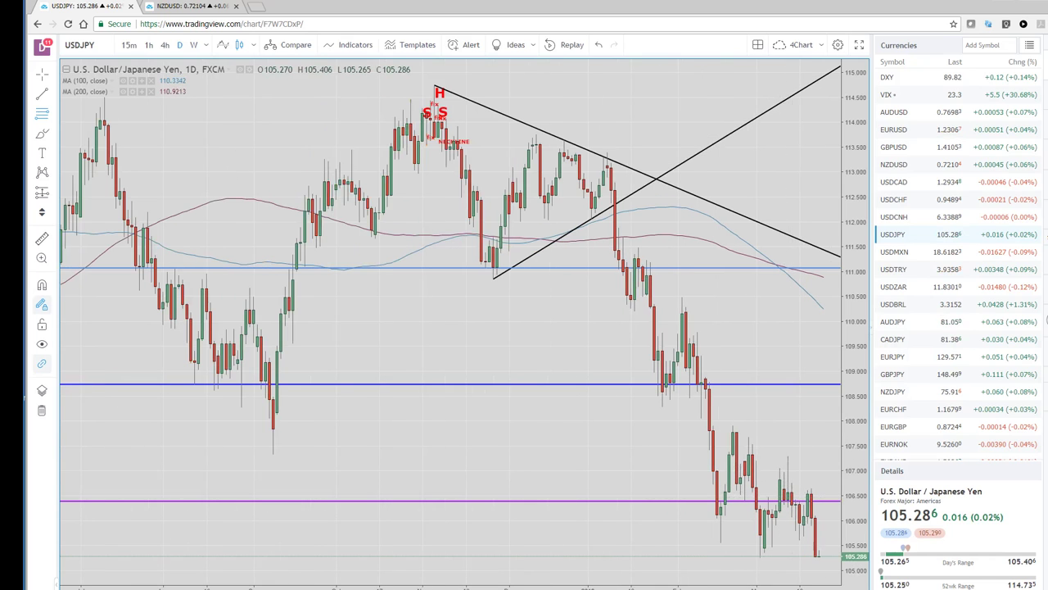
key("alt+Return")
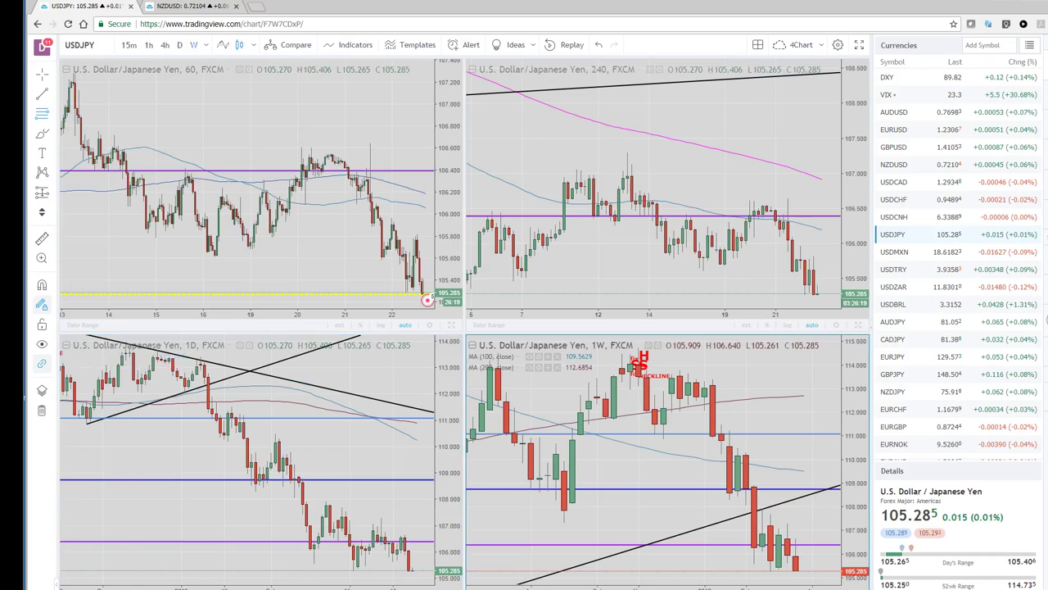
Step: Maximize the weekly USDJPY pane, zoom out, then load the AUDJPY weekly chart
key("alt+Return")
scroll(702, 419, "down", 5)
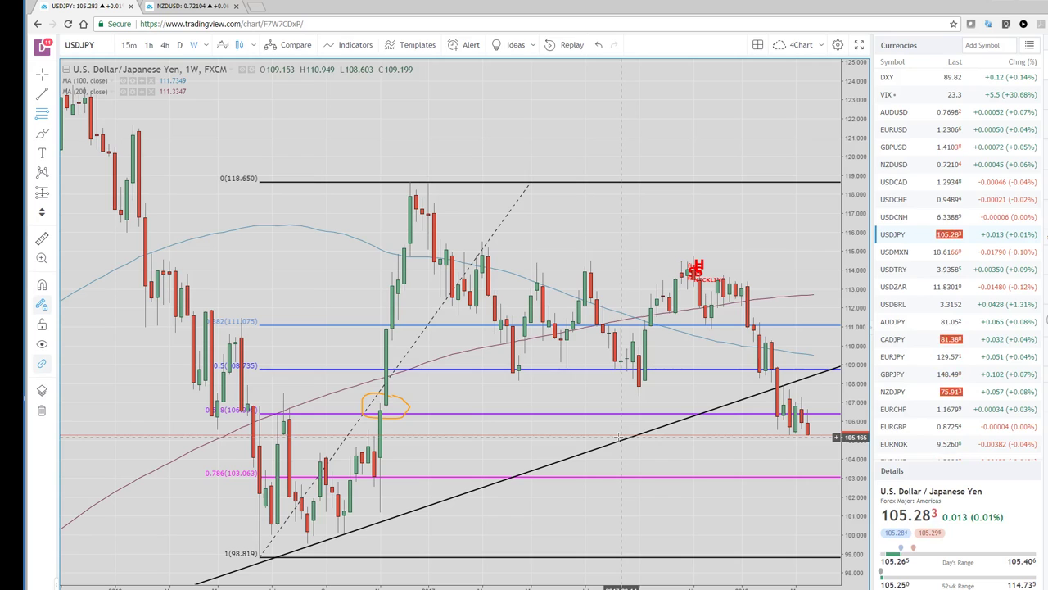
left_click(894, 322)
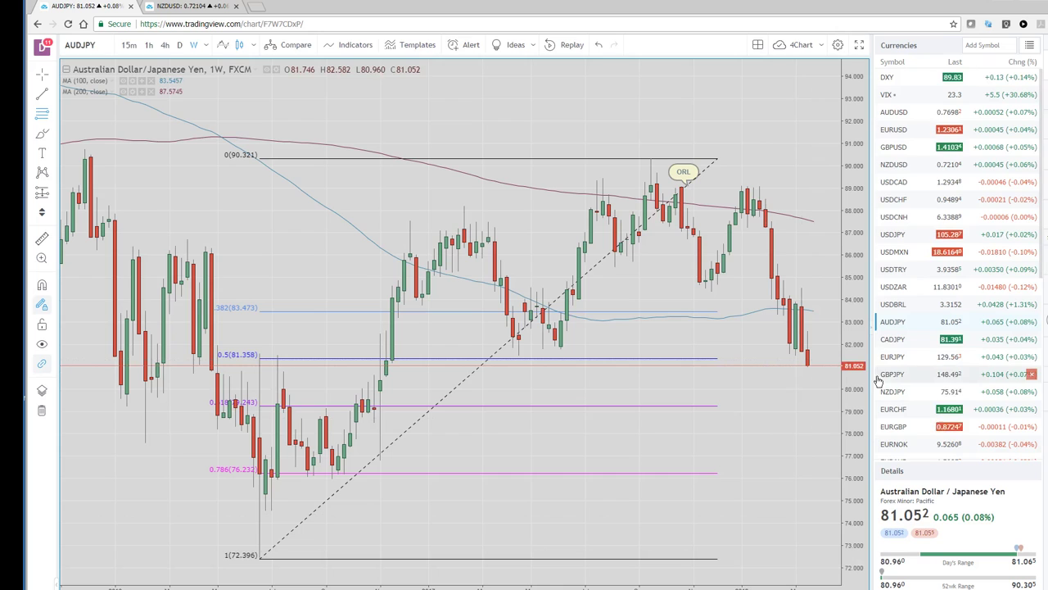
Step: Show CADJPY in the four-timeframe grid, maximize its daily pane, then load EURJPY
left_click(891, 343)
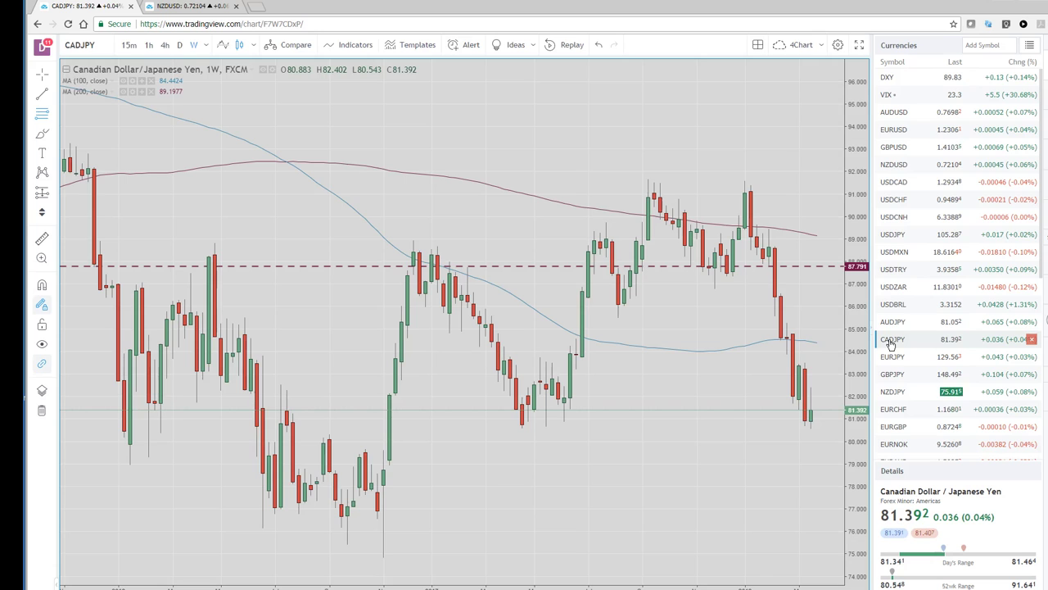
key("alt+Return")
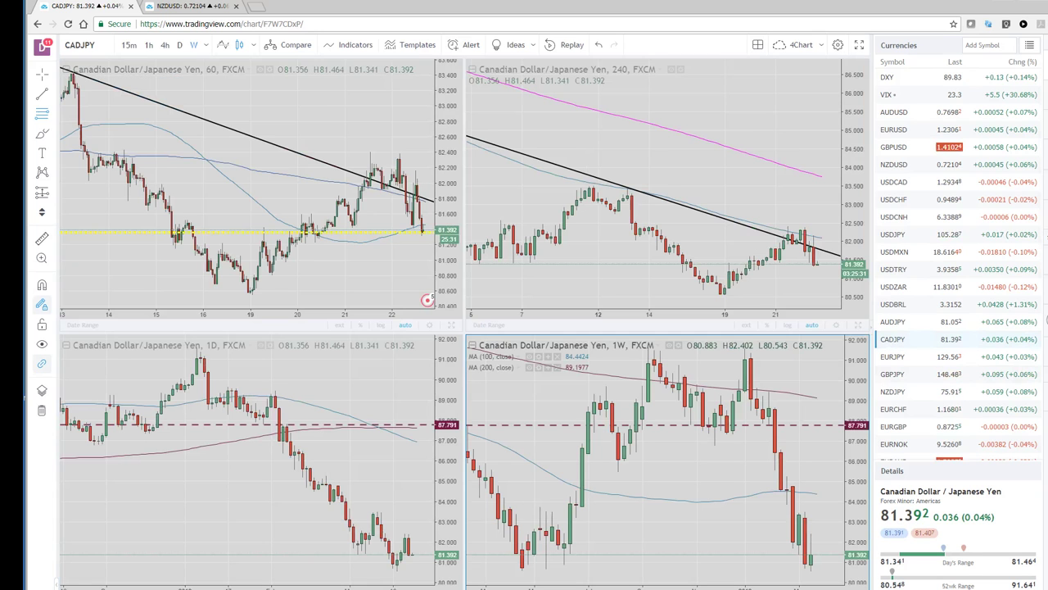
left_click(393, 492)
key("alt+Return")
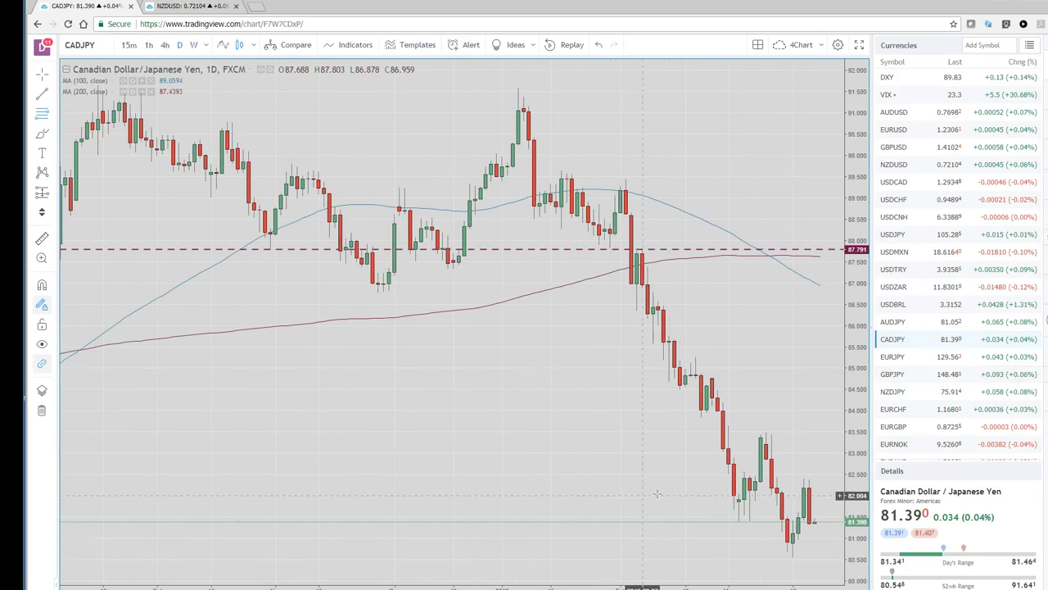
left_click(894, 356)
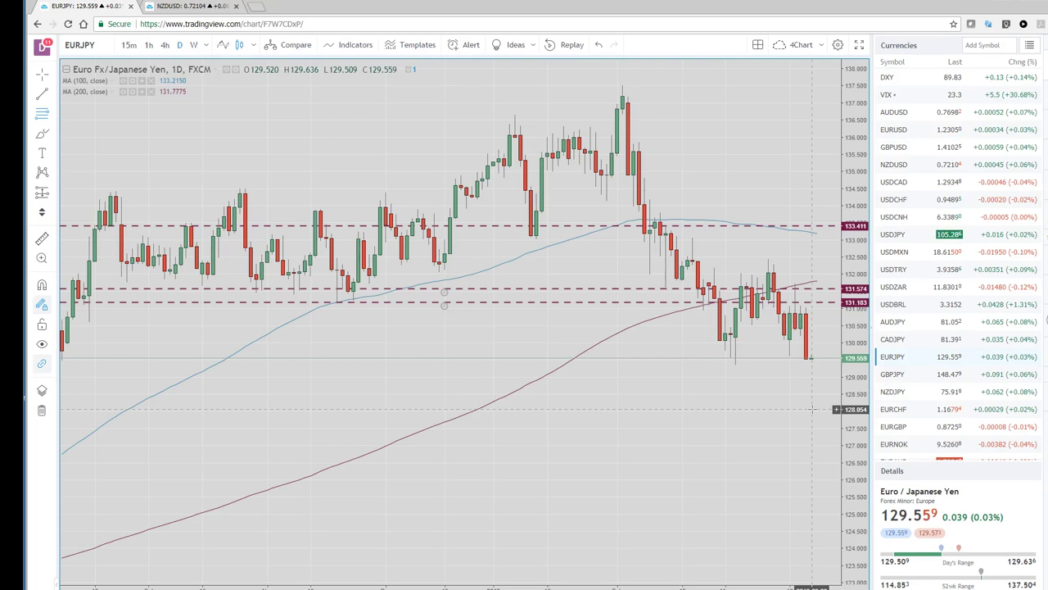
Step: Load VIX and draw a Fib Retracement from the 50.3 spike high to the 13.4 low
left_click(943, 100)
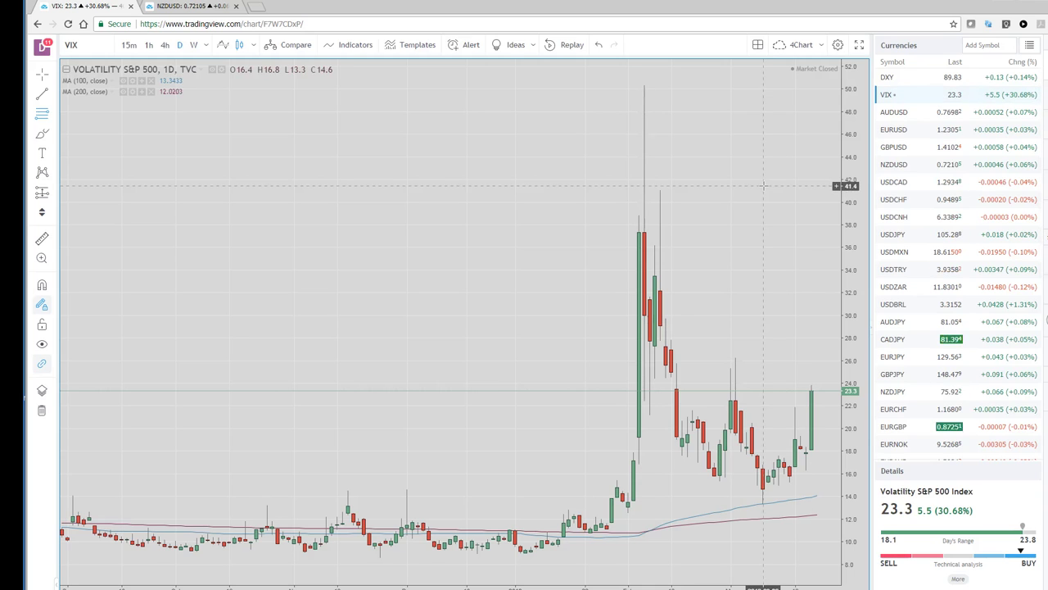
left_click(49, 116)
left_click(141, 293)
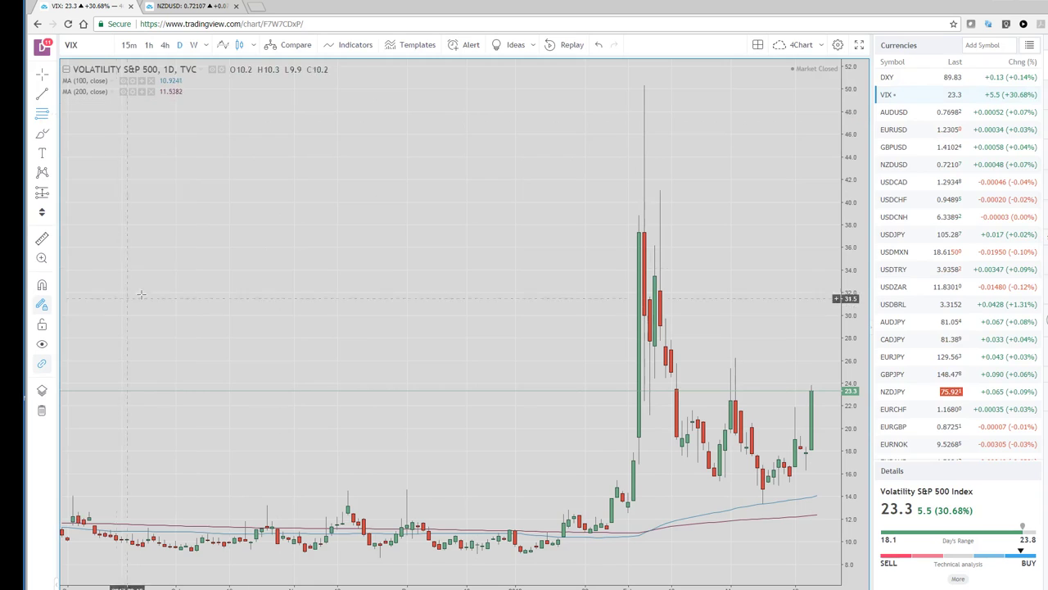
left_click(653, 84)
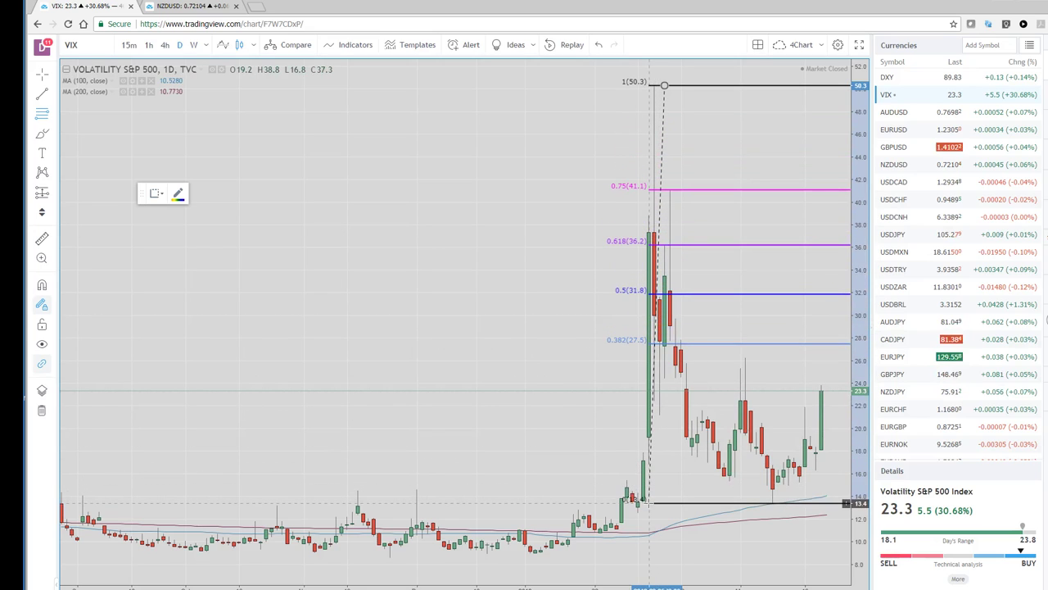
left_click(648, 503)
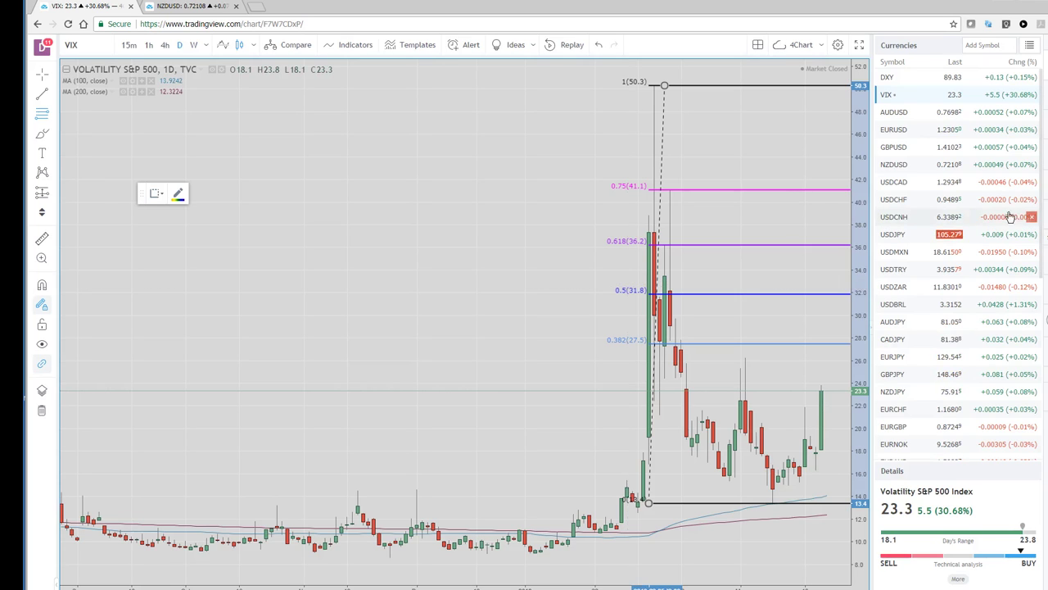
Step: Adjust the VIX chart zoom, then switch the symbol to AUDUSD
scroll(898, 285, "down", 1)
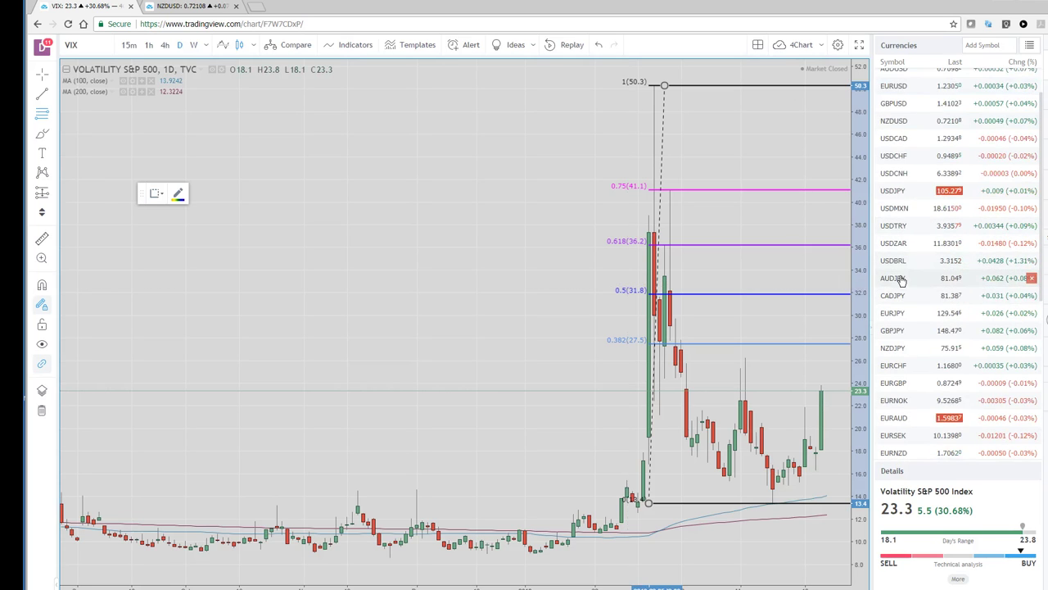
scroll(901, 282, "up", 1)
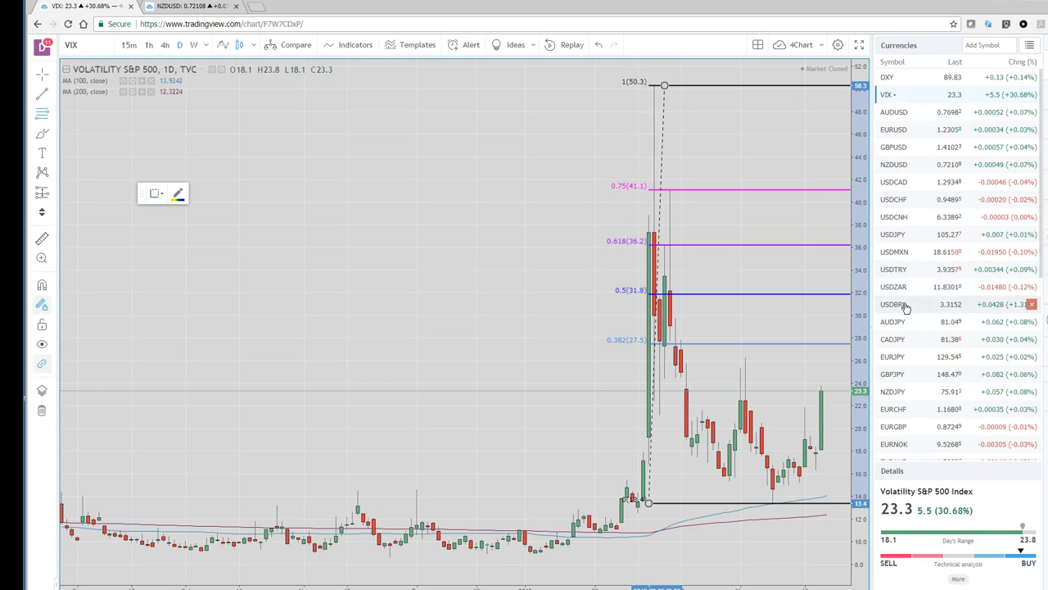
left_click(898, 116)
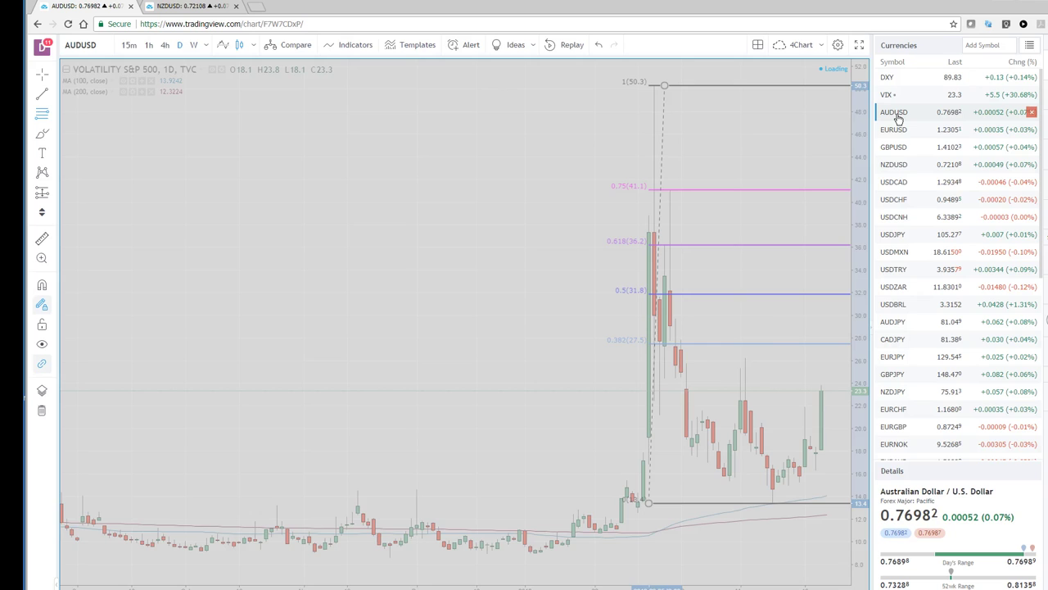
Step: Zoom in and out on AUDUSD to review its Fib levels, then load USDCNH
scroll(737, 327, "up", 4)
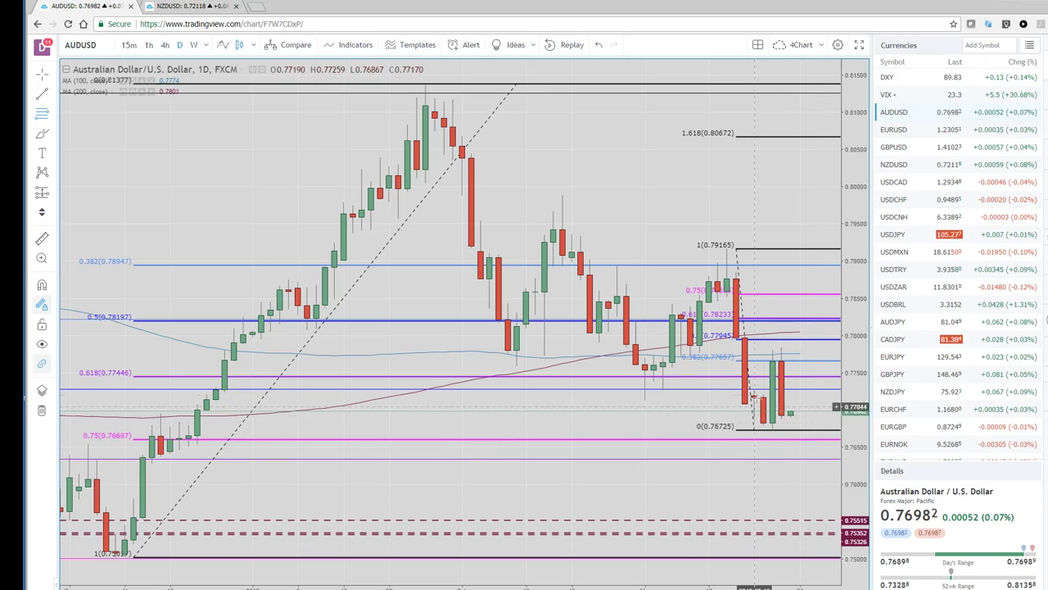
scroll(755, 388, "down", 1)
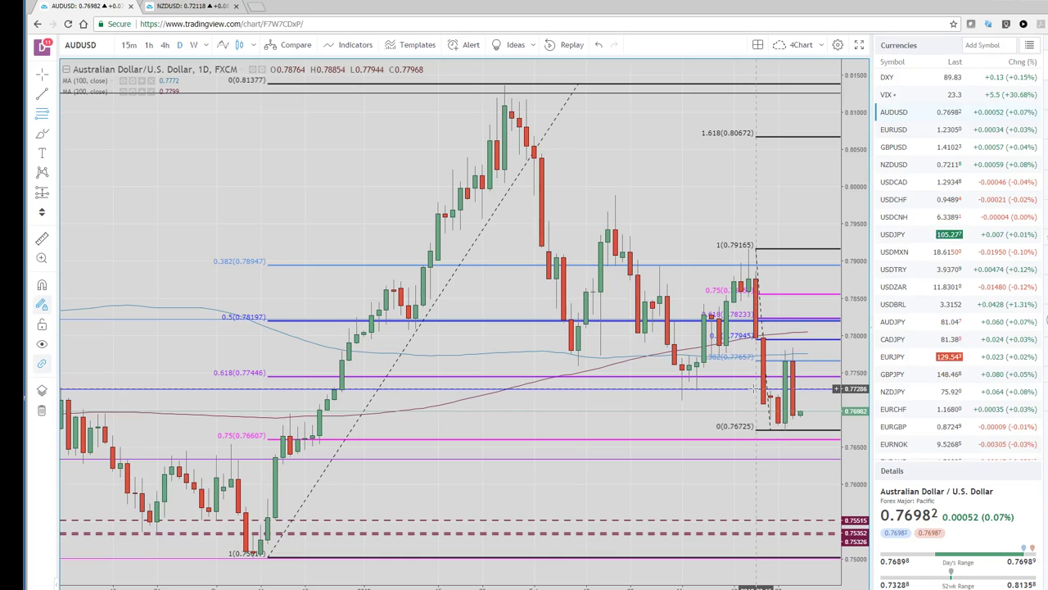
left_click(898, 223)
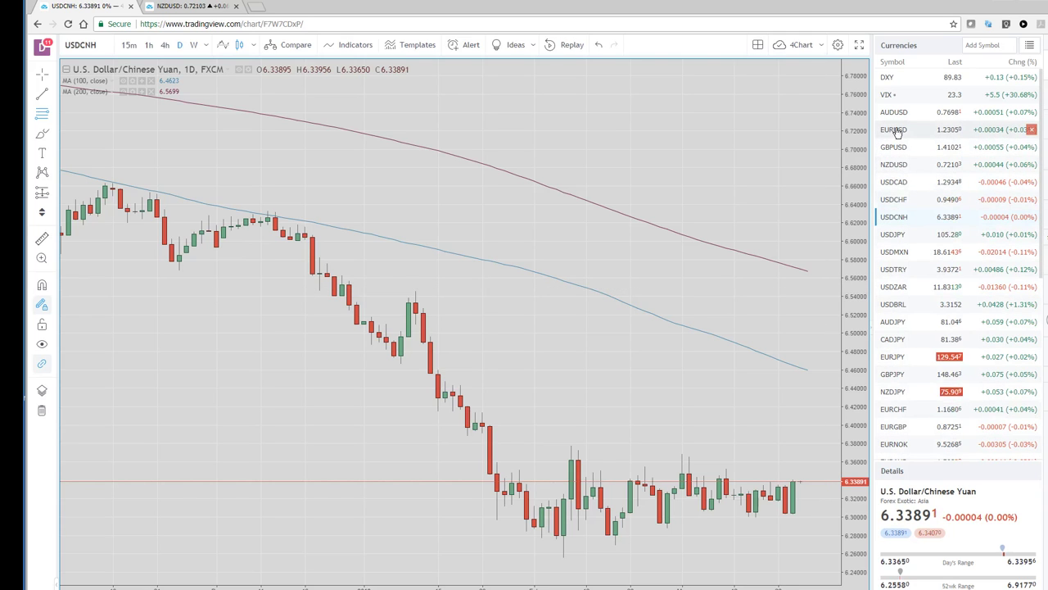
Step: Load the EURUSD daily chart and zoom in on its Fibonacci levels
left_click(894, 131)
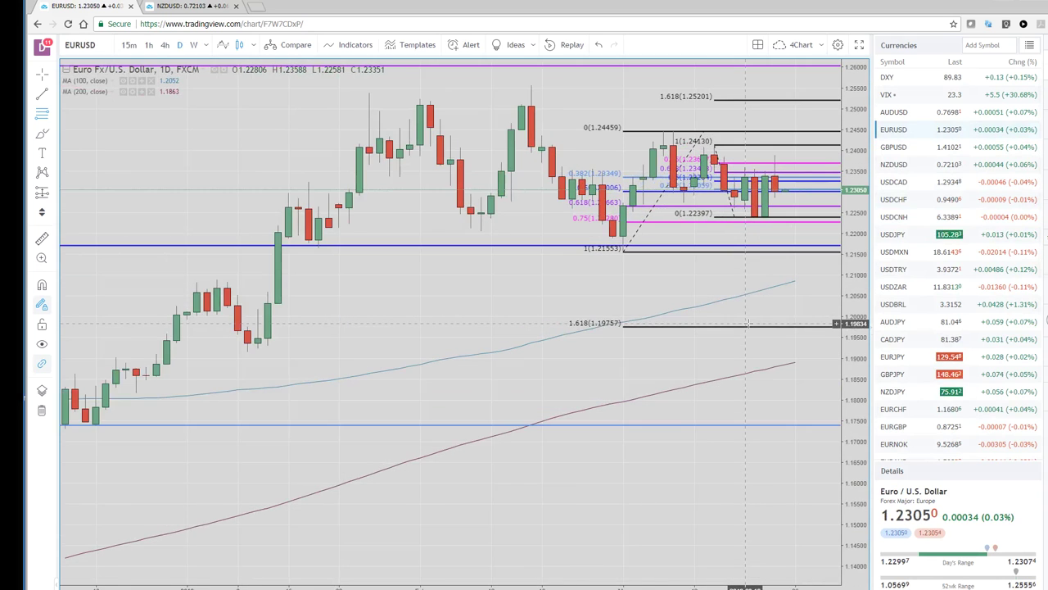
scroll(748, 324, "up", 2)
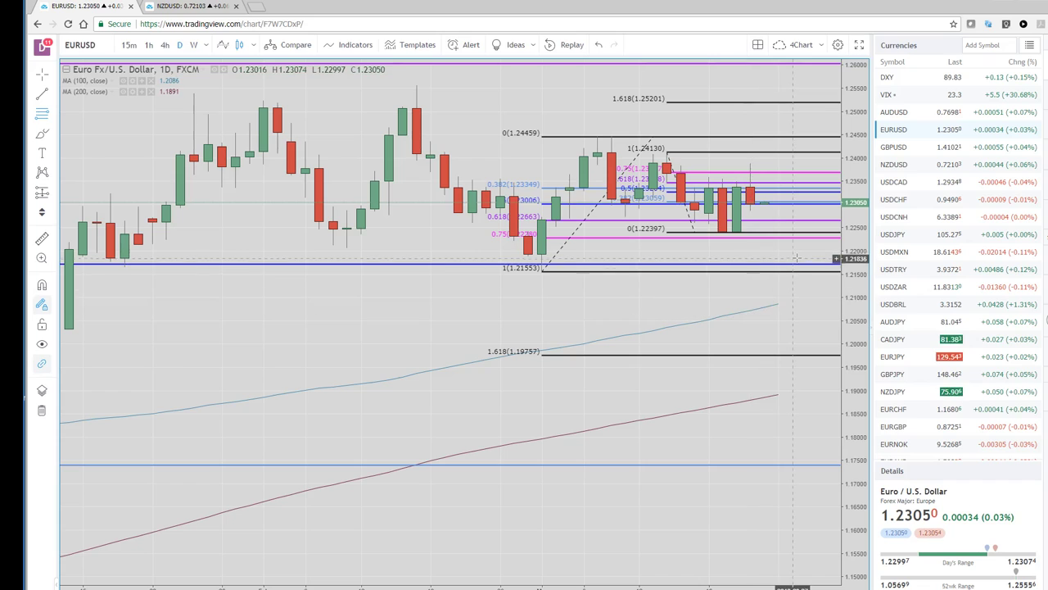